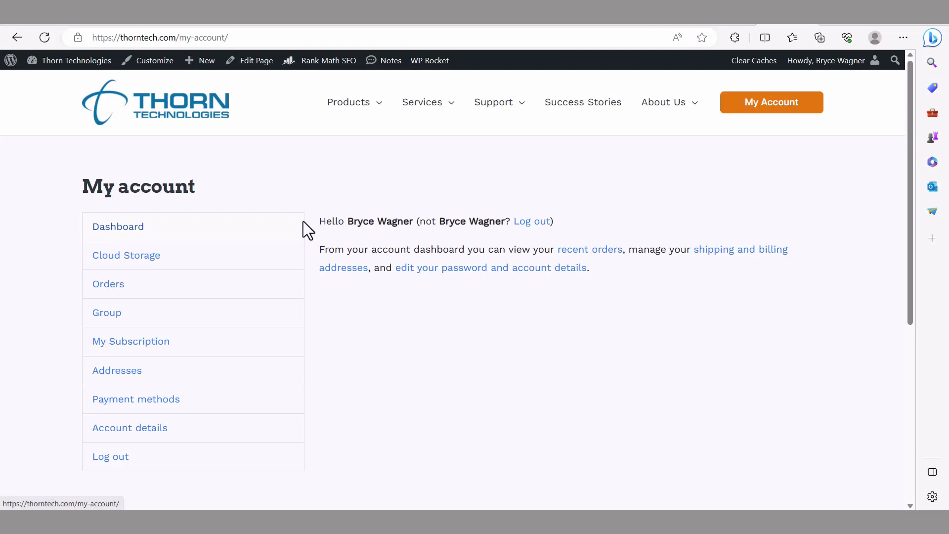
# Step: Open the Payment methods page from the My account sidebar
pyautogui.click(166, 401)
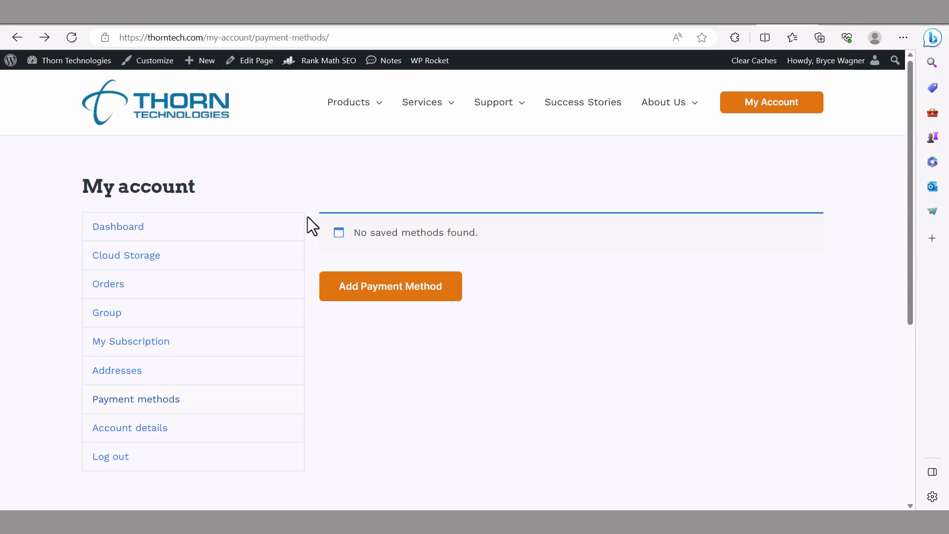
# Step: Save a Visa card through the Credit Card (Stripe) form, then go to the account's Group page
pyautogui.click(449, 293)
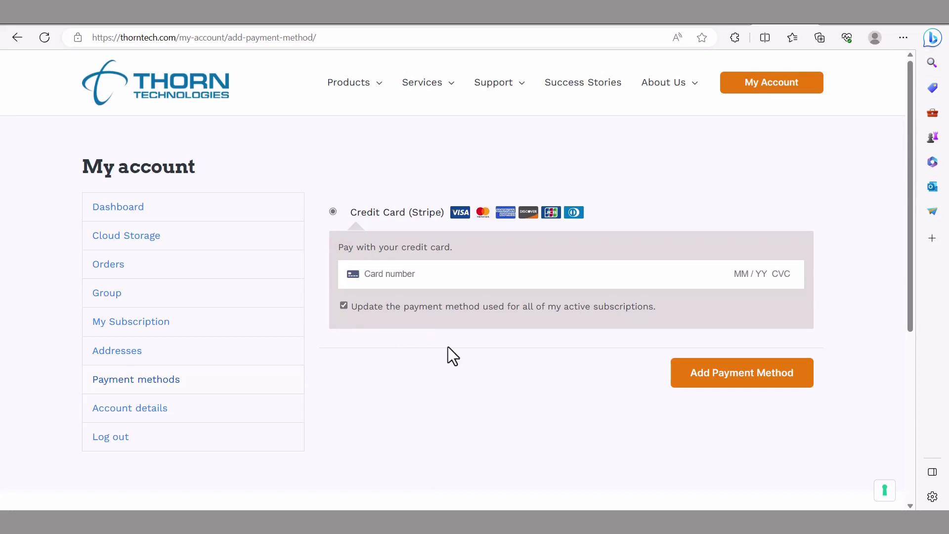
pyautogui.click(681, 375)
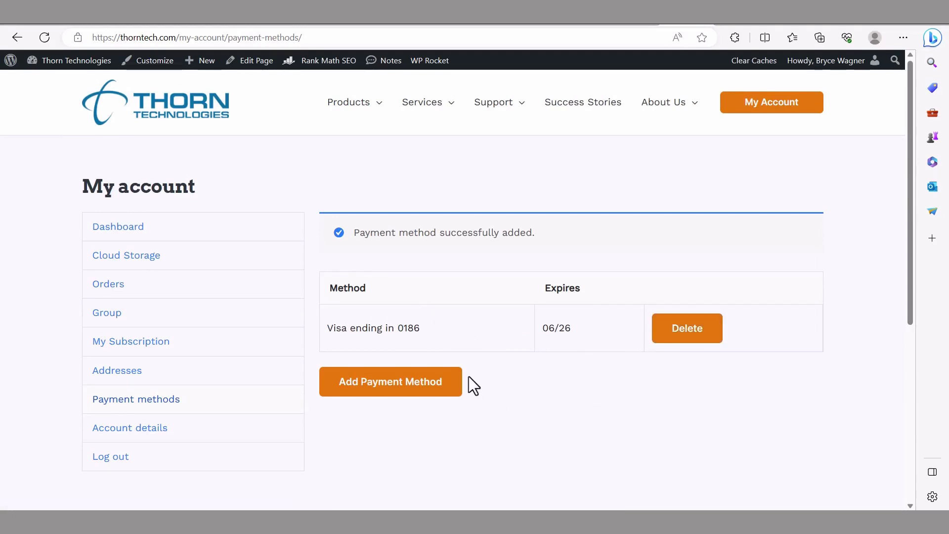
pyautogui.scroll(-1, 469, 377)
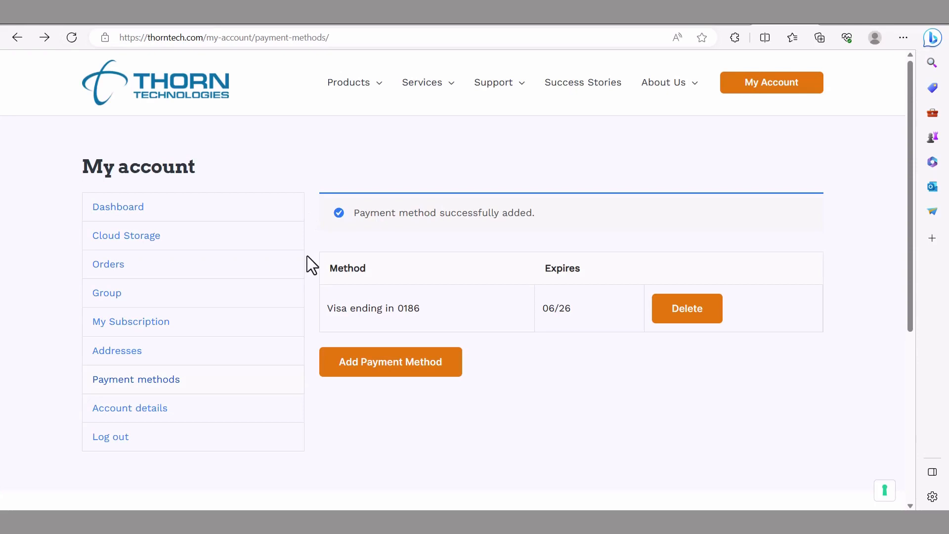
pyautogui.click(160, 291)
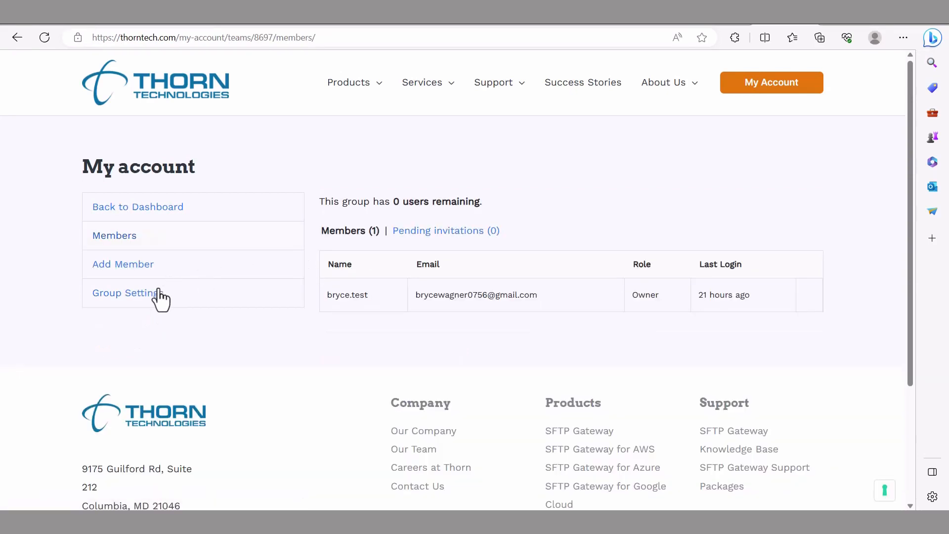
# Step: In Group Settings, bring up the Change Users form for the SFTP Gateway plan, currently at 1 user
pyautogui.click(175, 295)
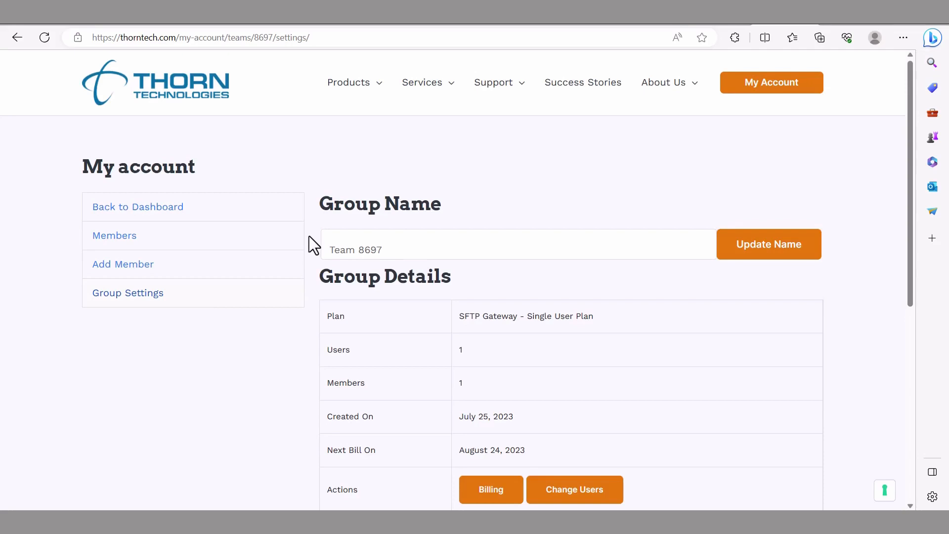
pyautogui.scroll(-2, 309, 237)
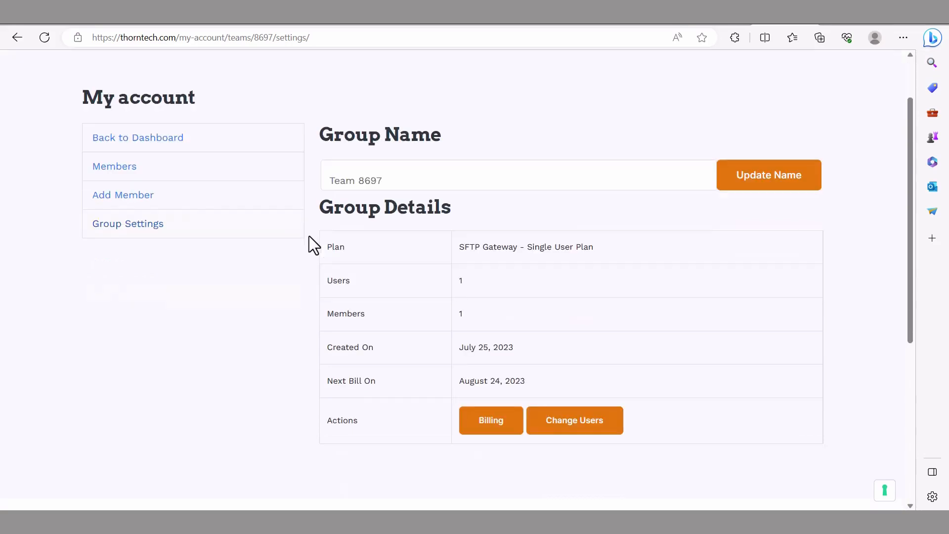
pyautogui.click(540, 406)
pyautogui.scroll(-4, 548, 386)
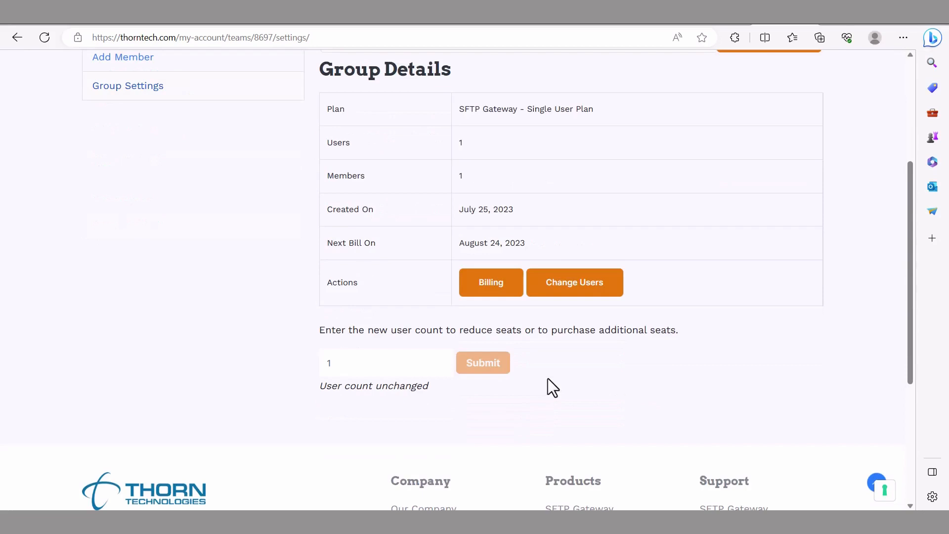
# Step: Set the user count to 2 and submit it to reach checkout
pyautogui.click(444, 360)
pyautogui.click(443, 367)
pyautogui.click(443, 360)
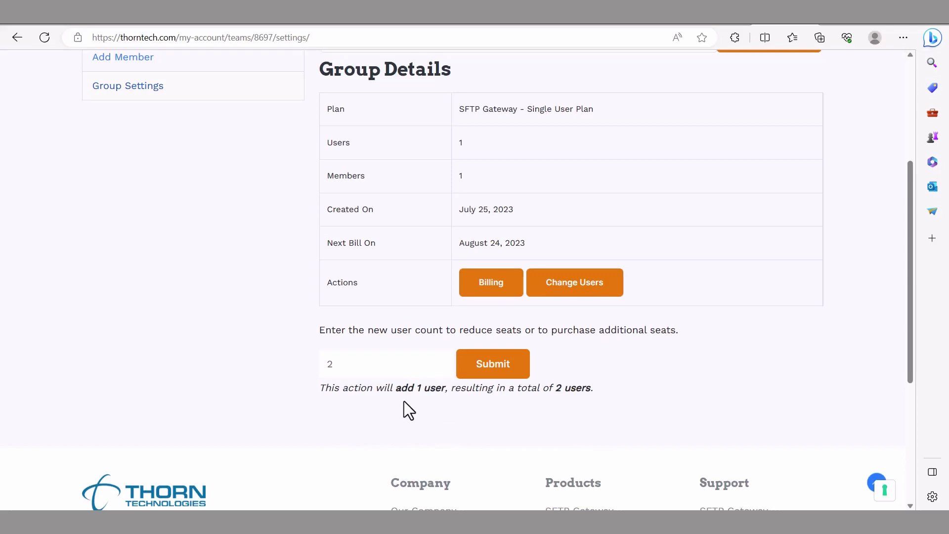
pyautogui.click(514, 375)
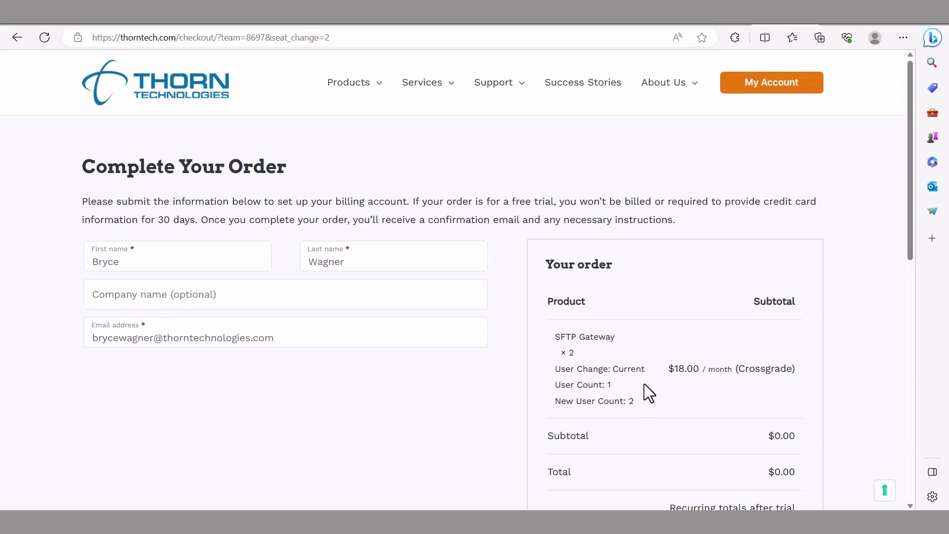
# Step: Confirm the subscription switch to 2 users at $18.00/month
pyautogui.scroll(-5, 543, 331)
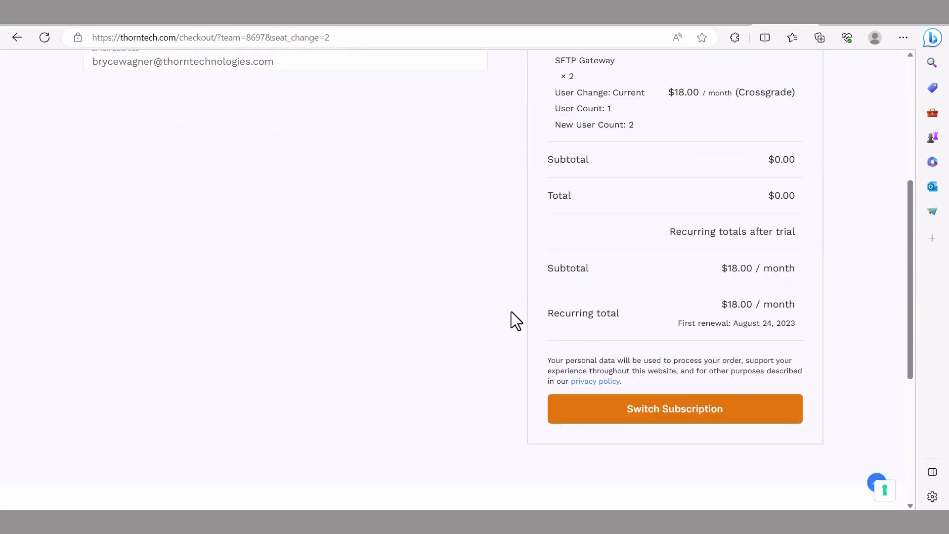
pyautogui.click(740, 415)
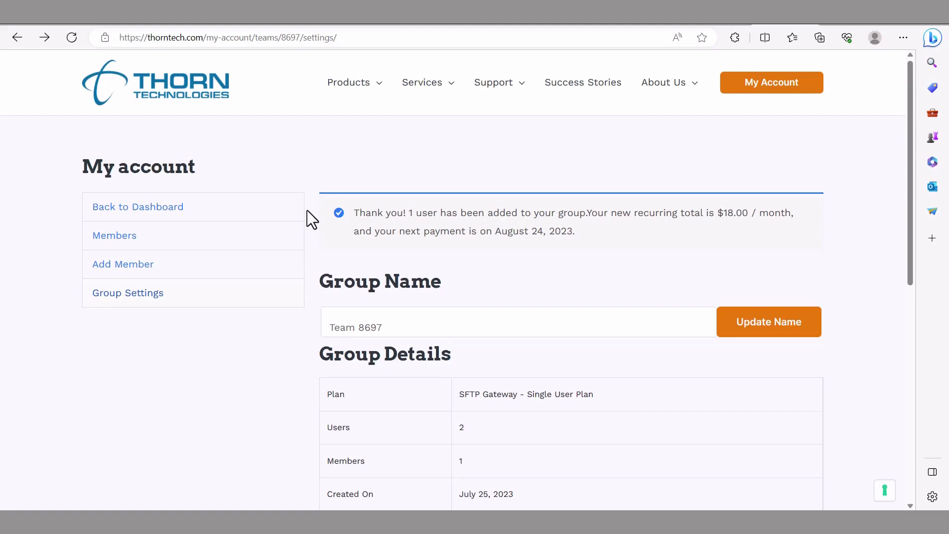
# Step: Enter the new member's e-mail address in the Add Member form, correct a typo, and send the invitation
pyautogui.click(172, 272)
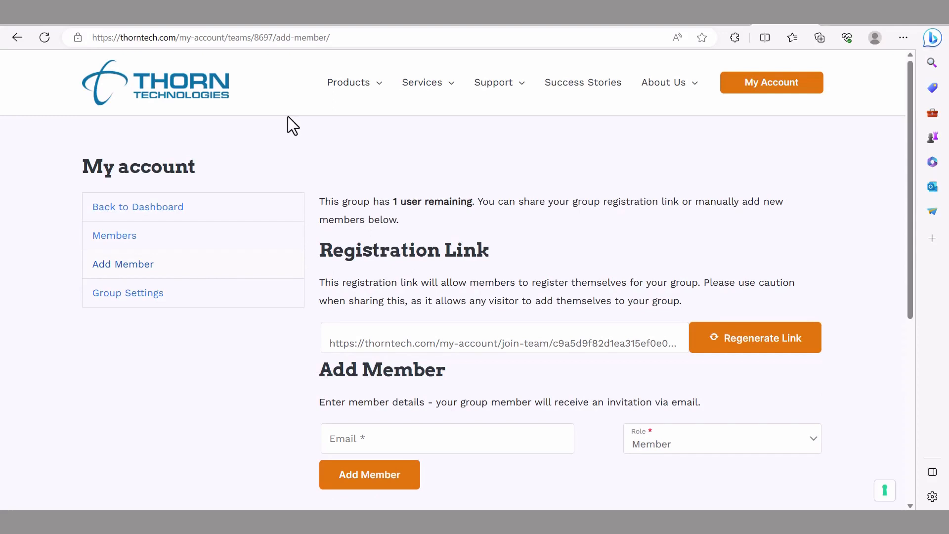
pyautogui.click(425, 448)
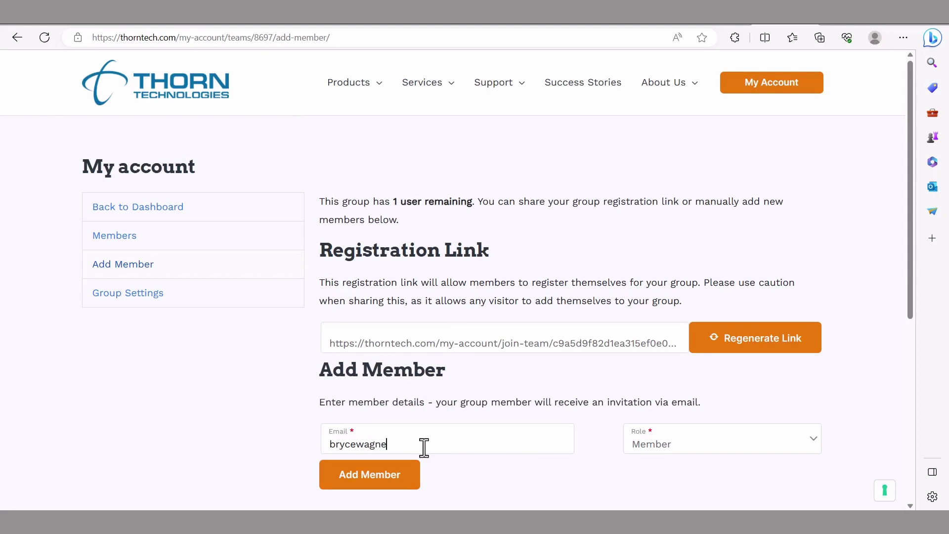
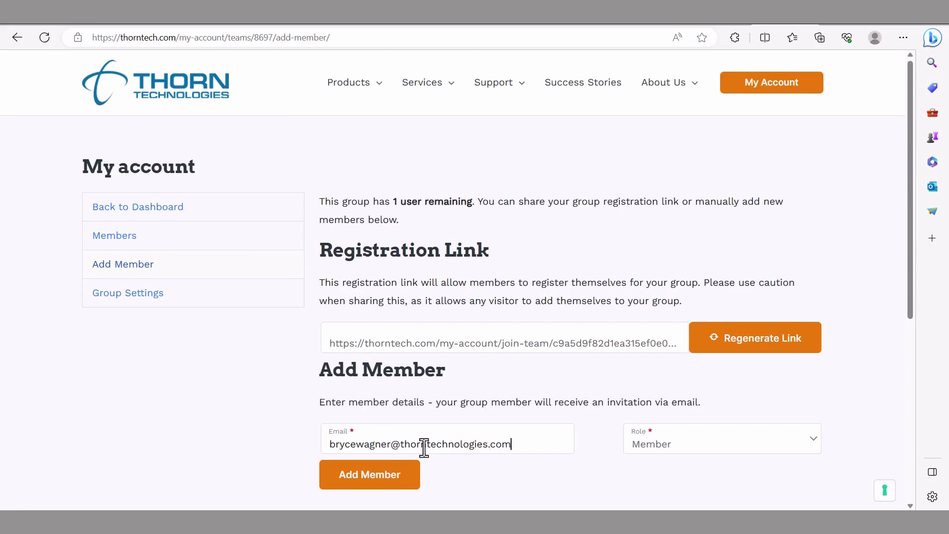
pyautogui.click(373, 478)
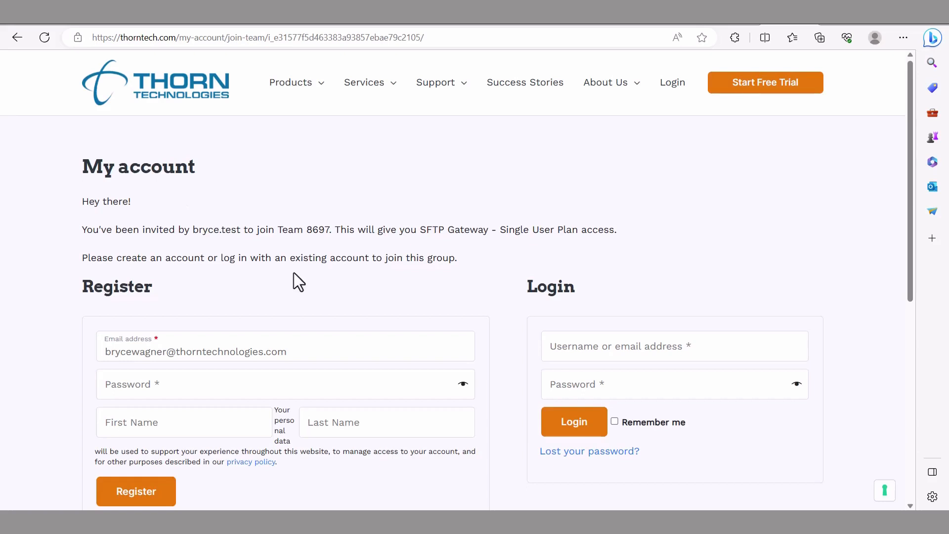
# Step: Register the invited member with a password and their first and last name
pyautogui.scroll(-1, 294, 282)
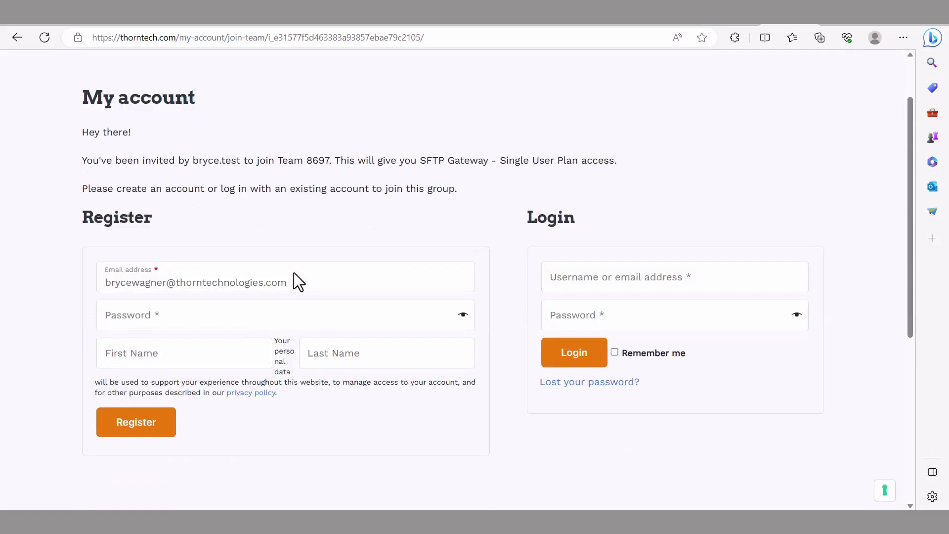
pyautogui.click(237, 320)
pyautogui.write('••••••••••')
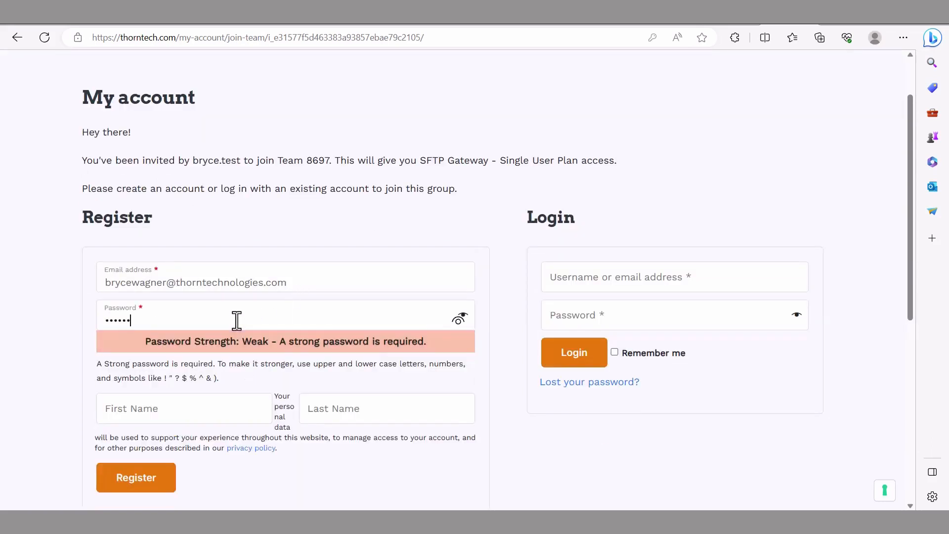
pyautogui.write('•')
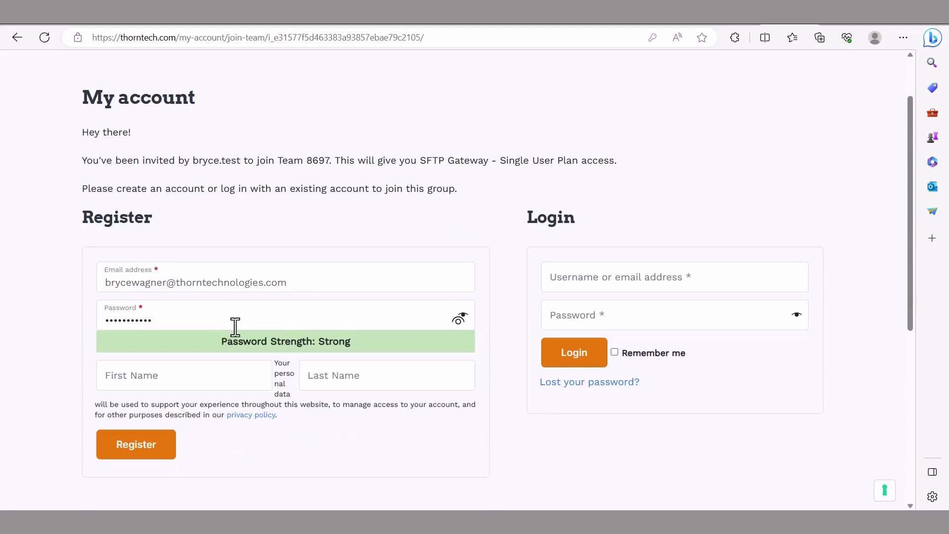
pyautogui.click(228, 376)
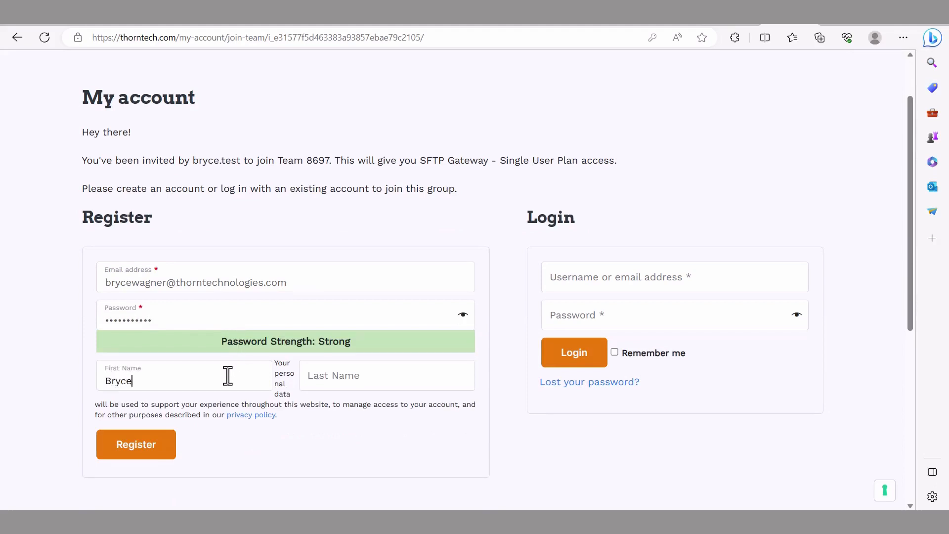
pyautogui.click(377, 382)
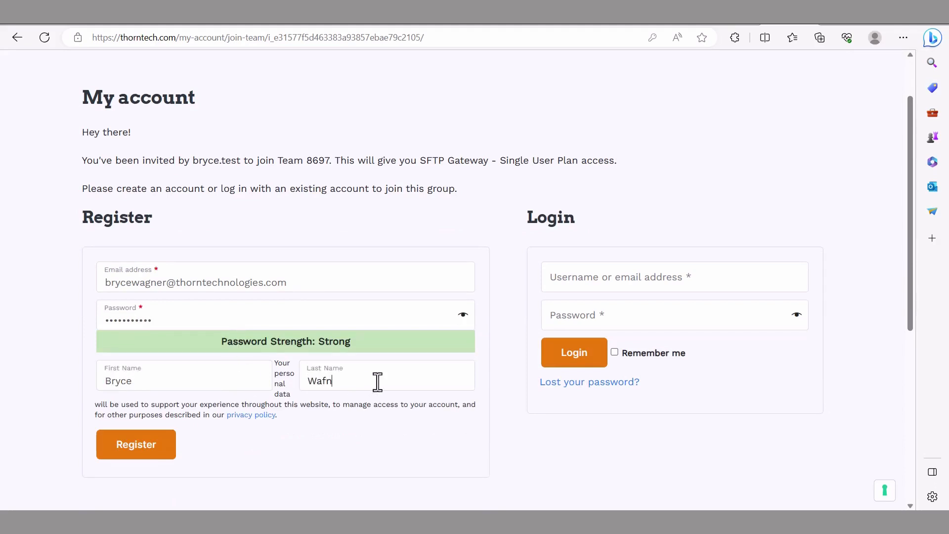
pyautogui.click(148, 446)
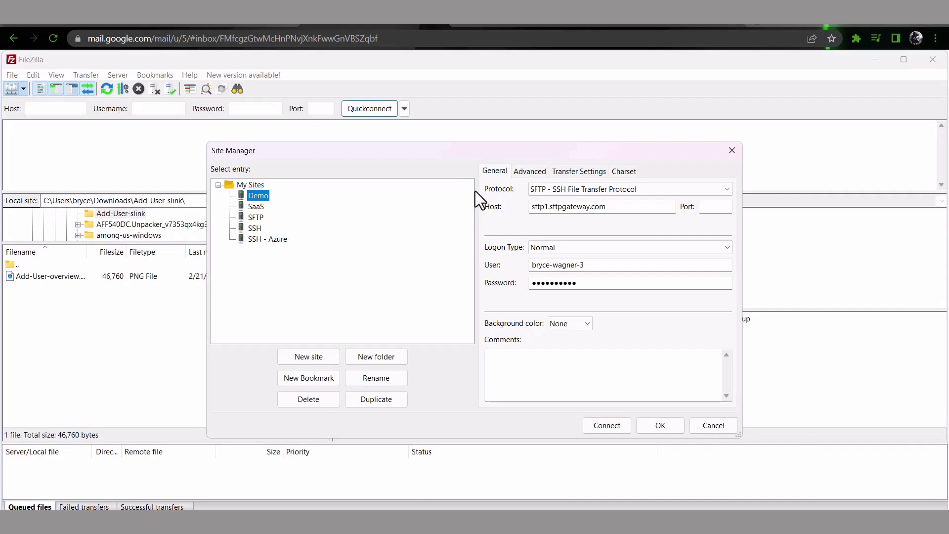
# Step: Connect to the Demo site, accept its host key, and upload Add-User-overview.png to the remote root
pyautogui.click(621, 420)
pyautogui.click(544, 349)
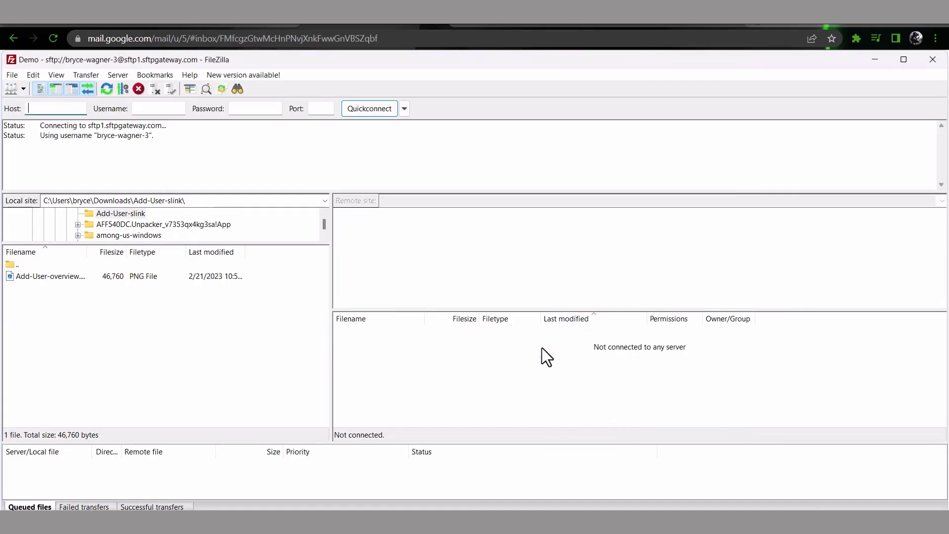
pyautogui.moveTo(55, 276); pyautogui.dragTo(395, 371)
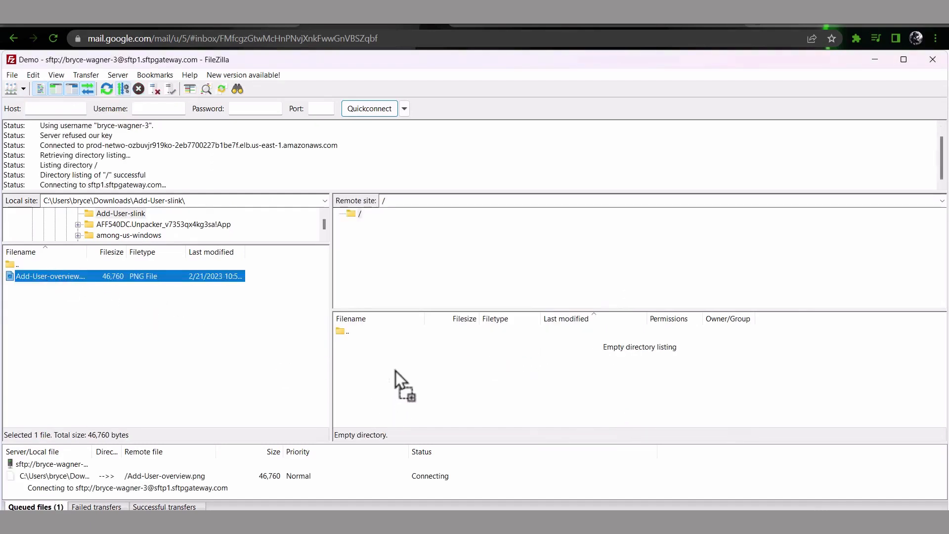
pyautogui.click(446, 359)
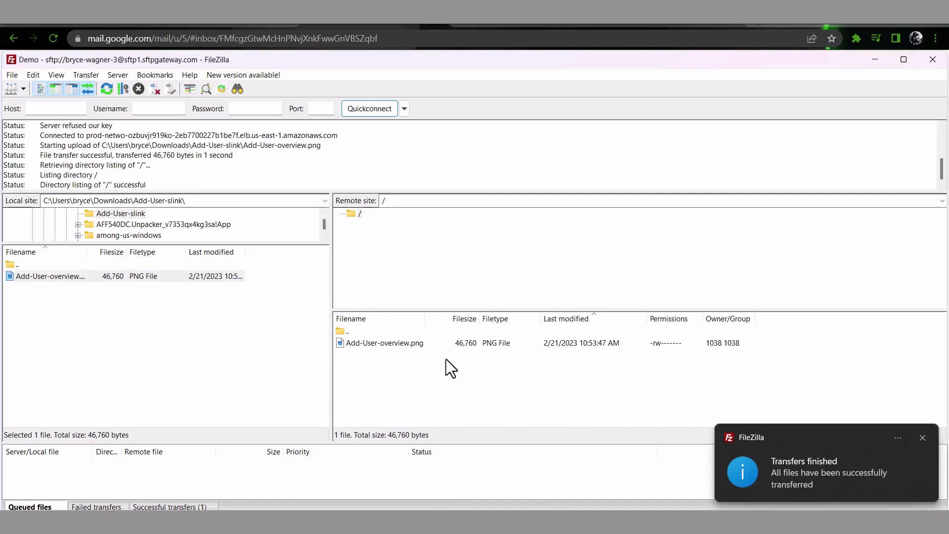